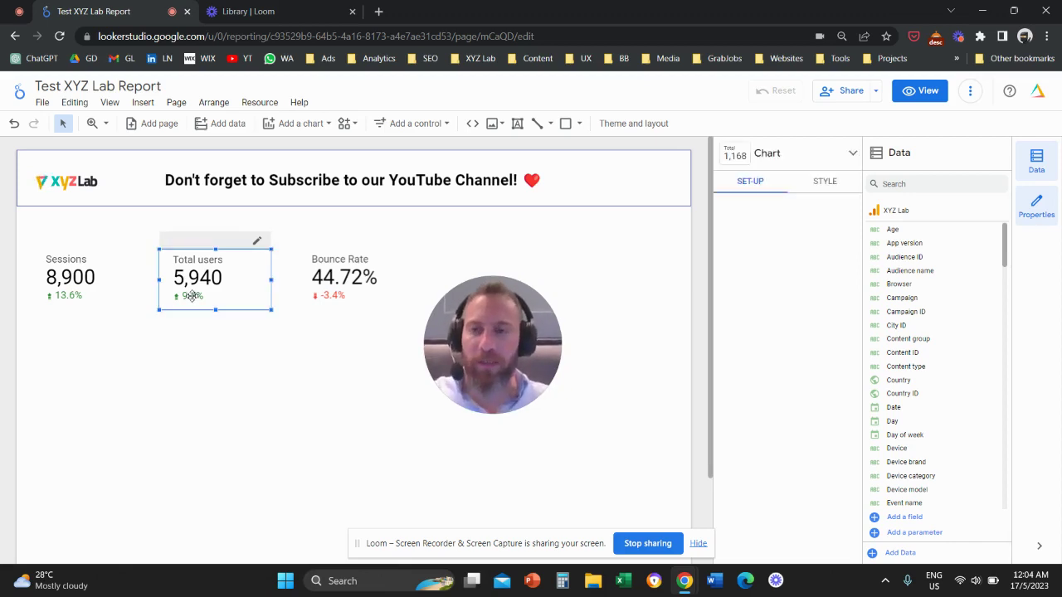
Drag a copy of the Total users scorecard (5,812) below the top row of scorecards
drag(226, 295, 355, 375)
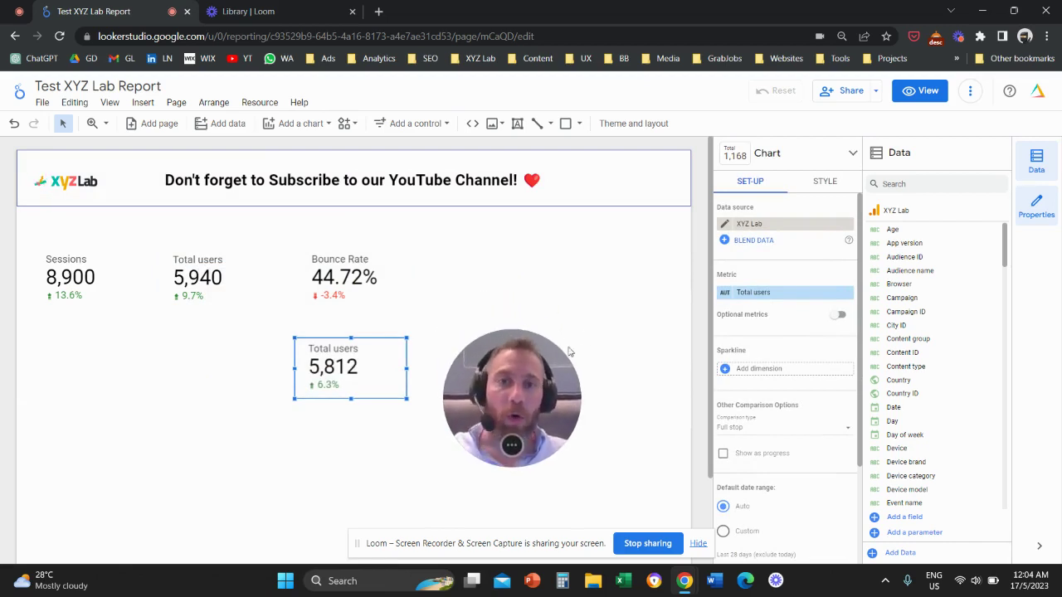
click(793, 301)
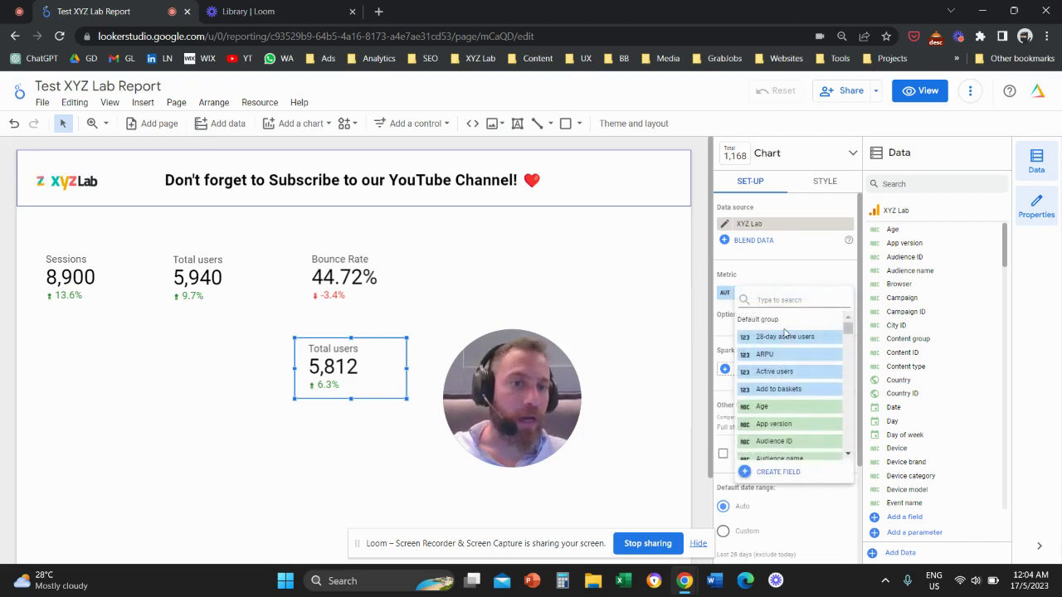
text(bounce)
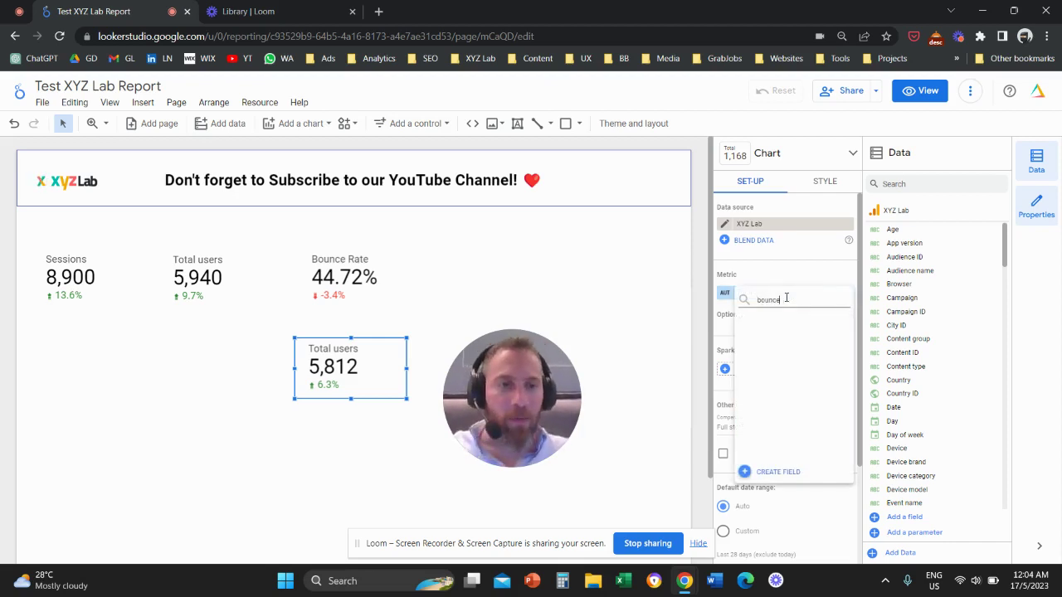
key(BackSpace)
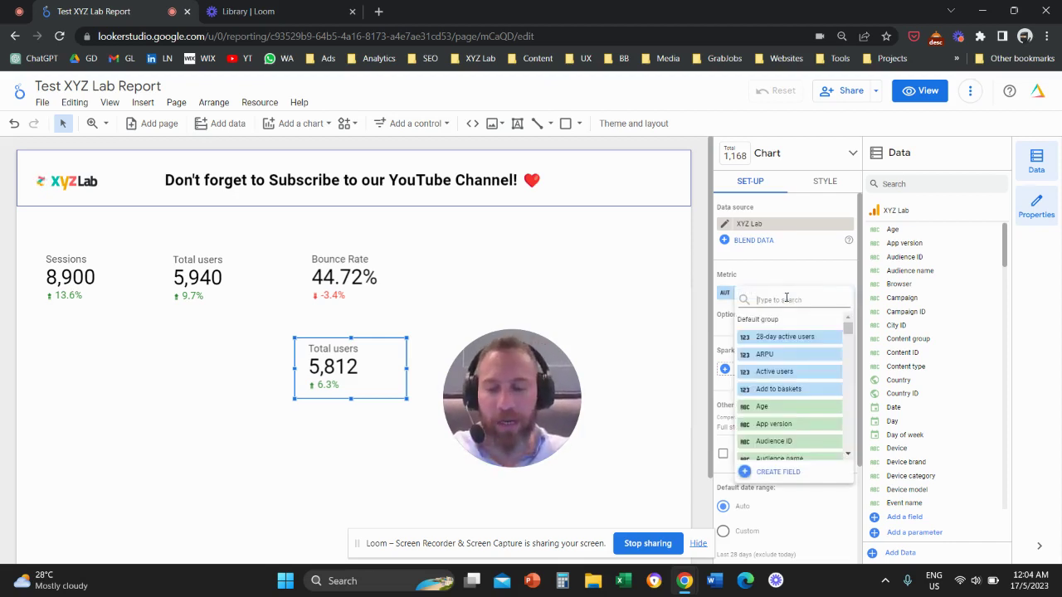
text(duration)
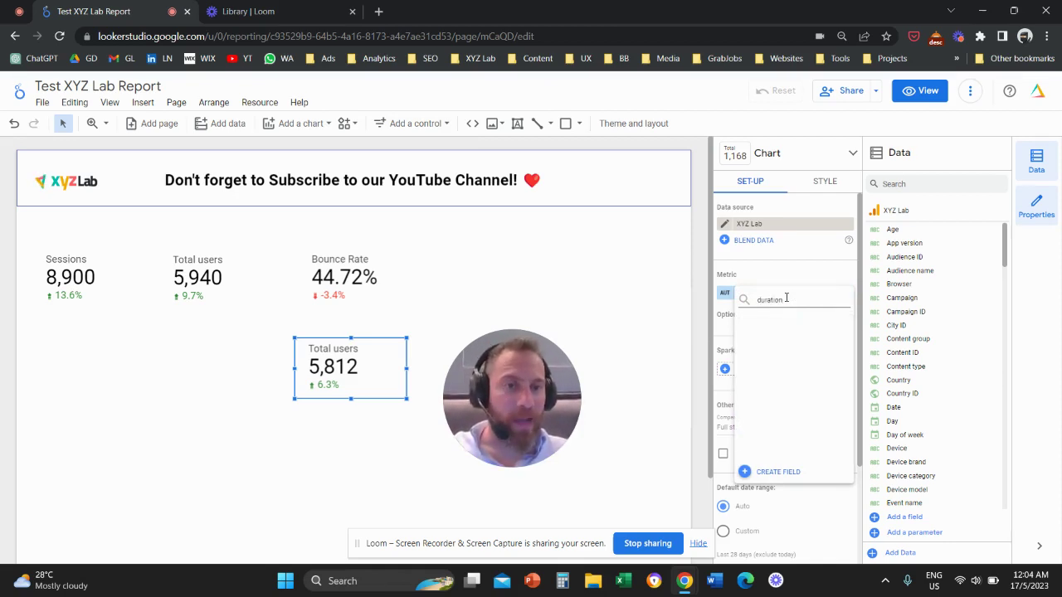
key(BackSpace)
key(BackSpace)
key(BackSpace)
key(BackSpace)
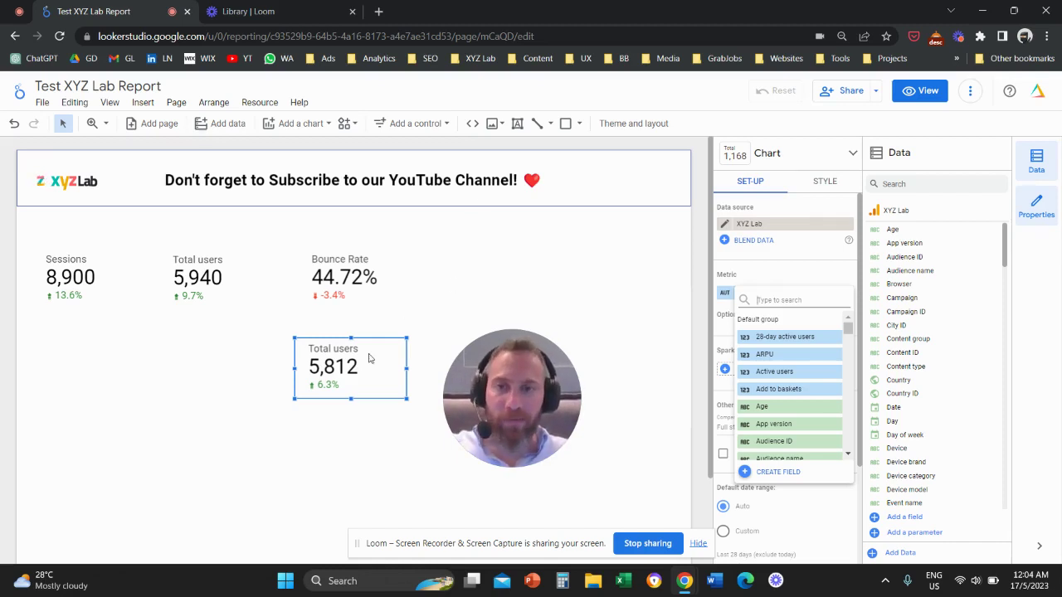
Move the copied Total users scorecard up into the top row beside Bounce Rate
click(341, 367)
drag(340, 367, 489, 284)
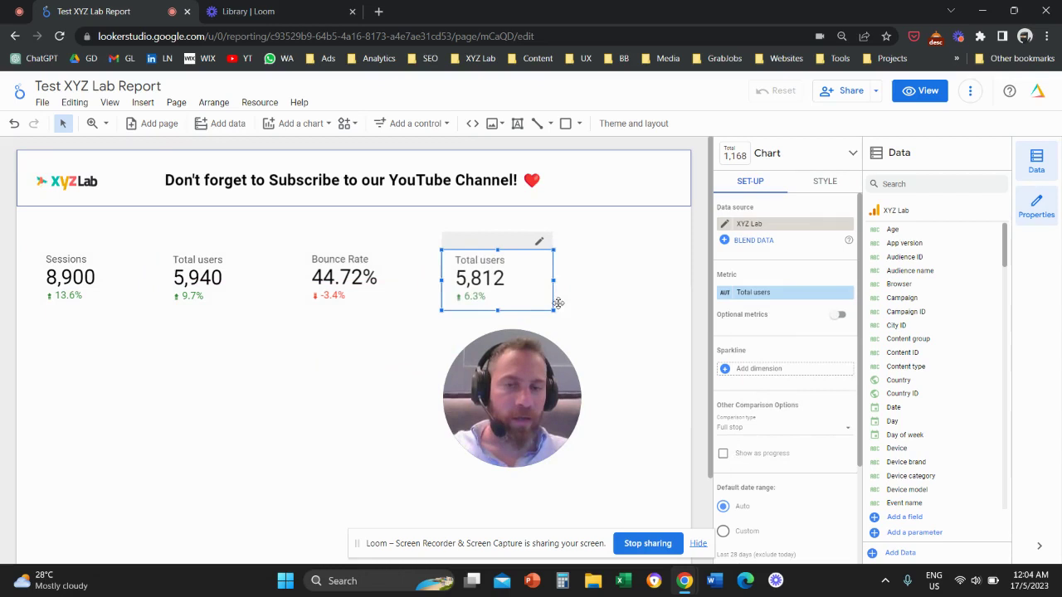
drag(493, 408, 571, 382)
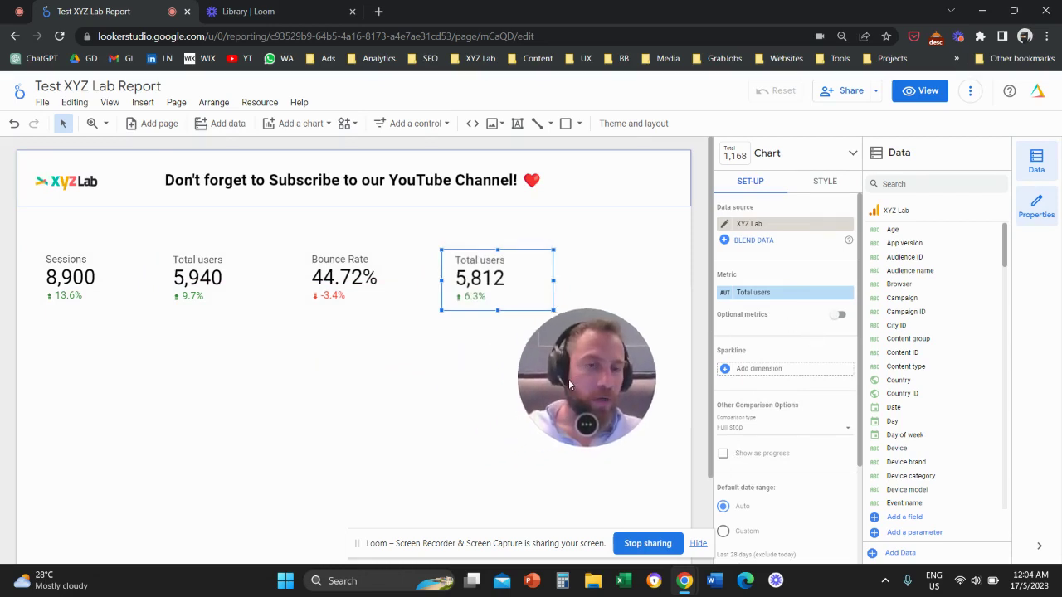
Create a new scorecard field named 'Avg. Engagement Time per Session', starting its formula with User engagement
click(778, 293)
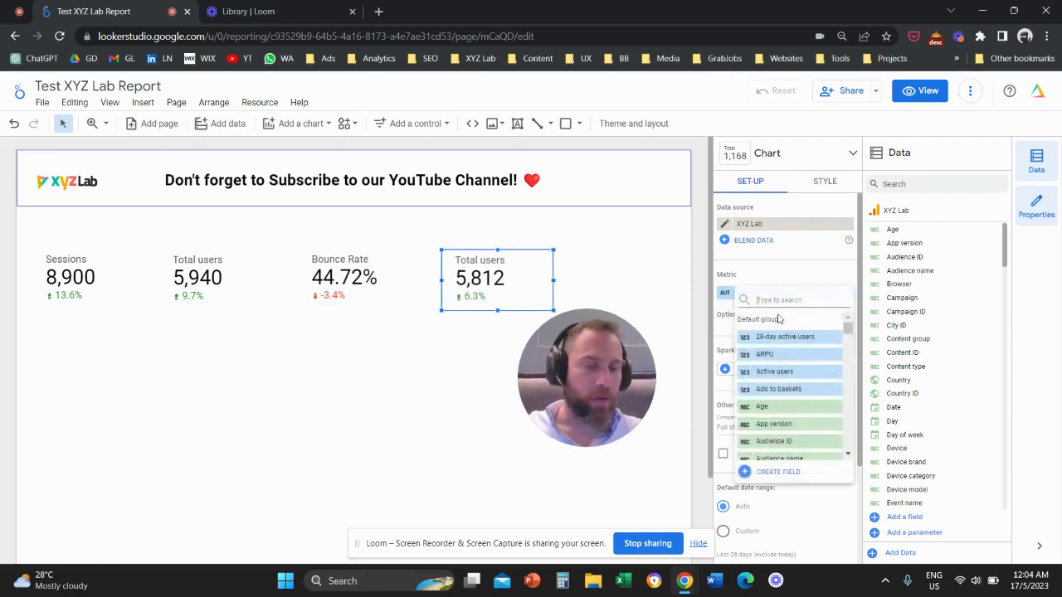
click(779, 472)
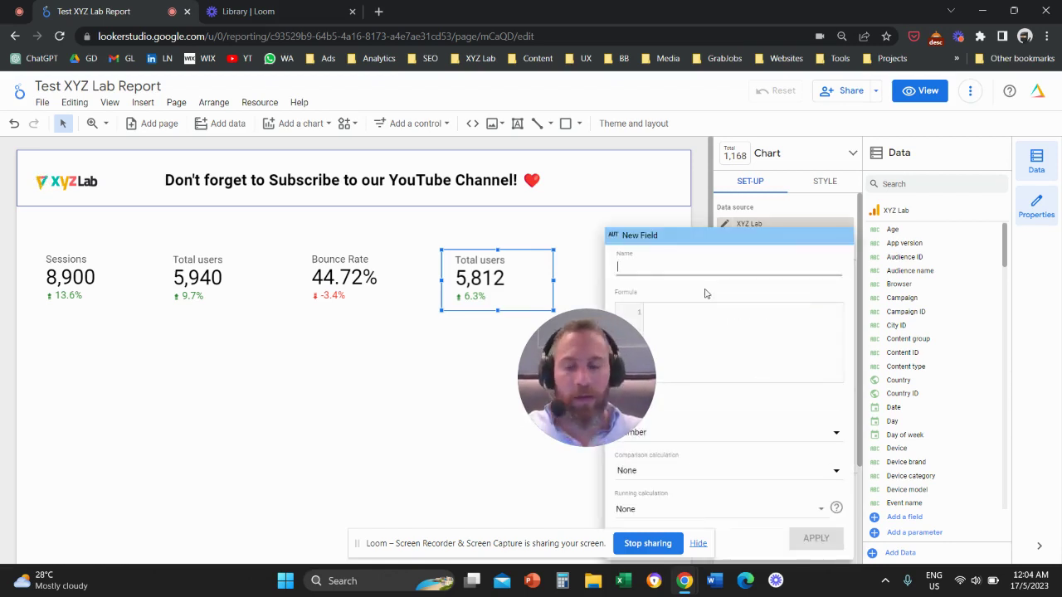
text(Avg.)
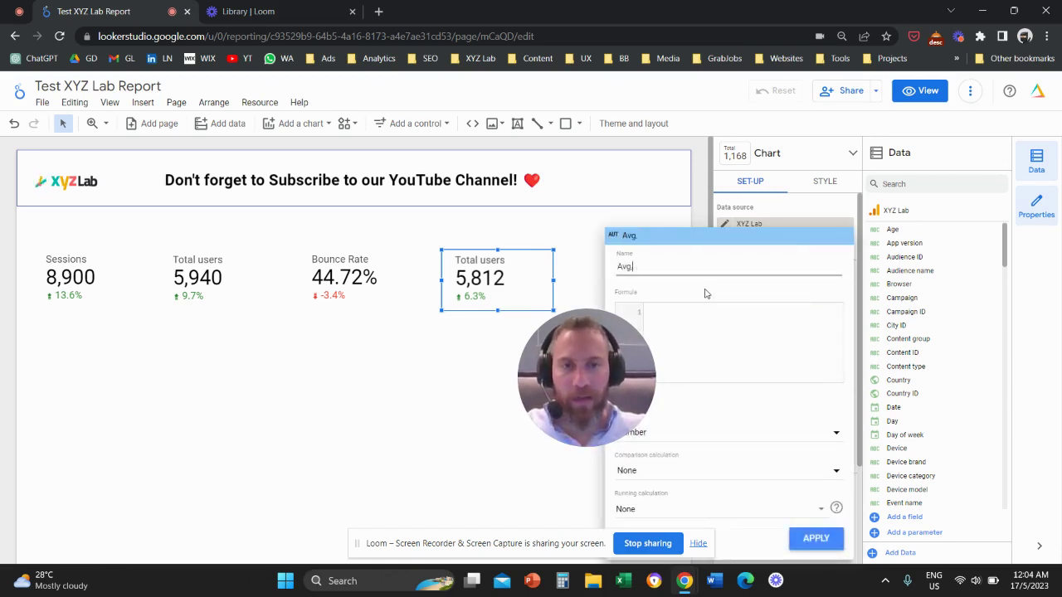
text( Engag)
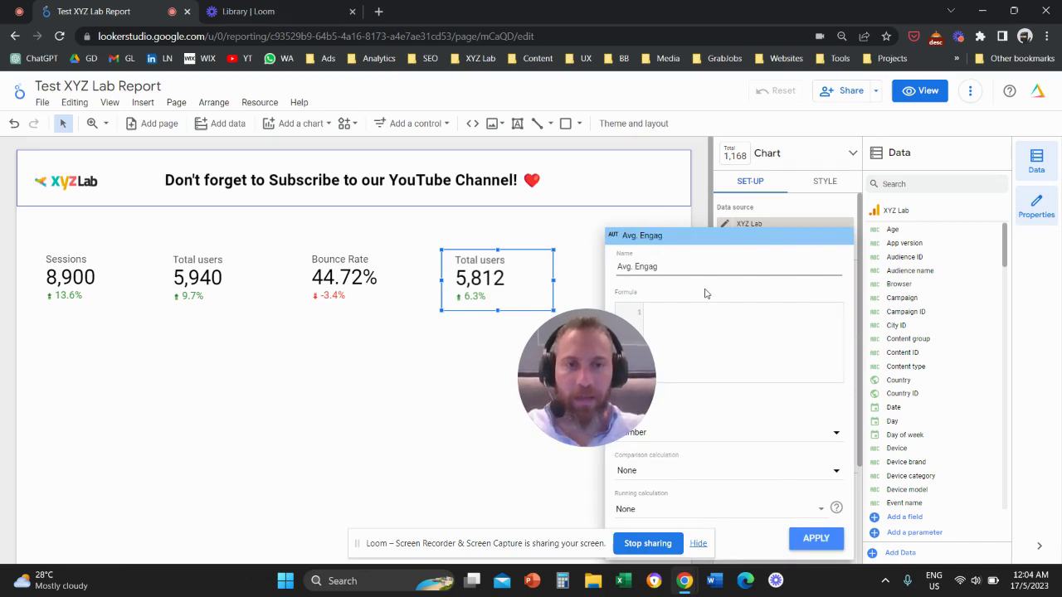
text(ement Time )
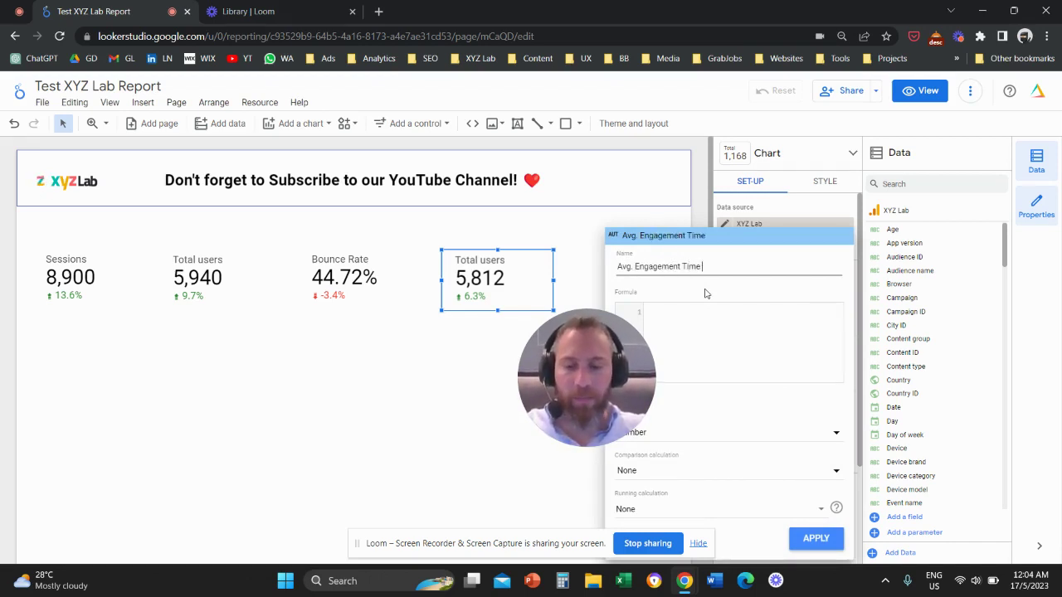
text(per Session)
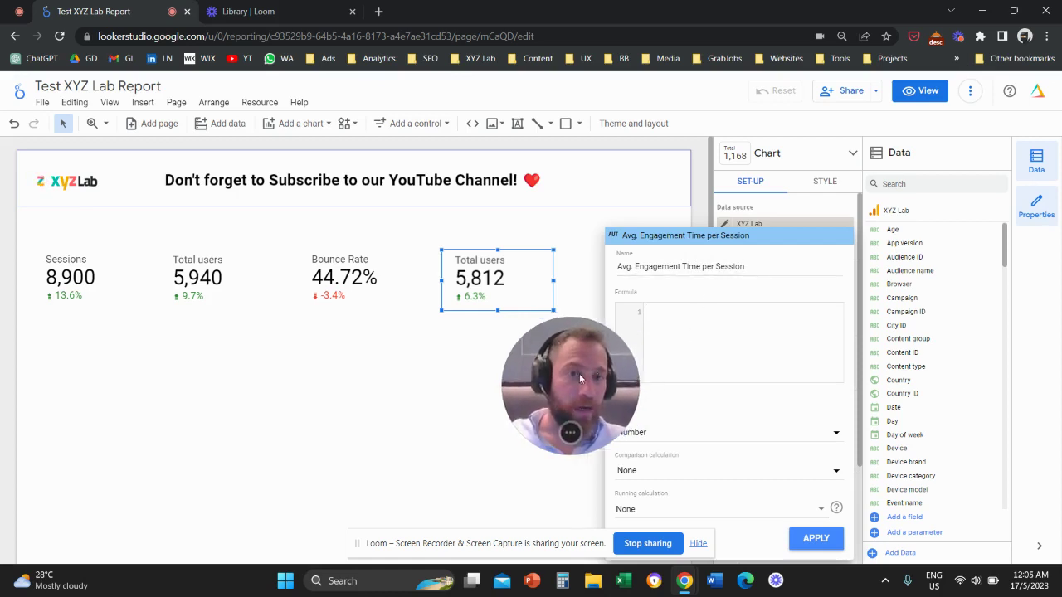
text(use)
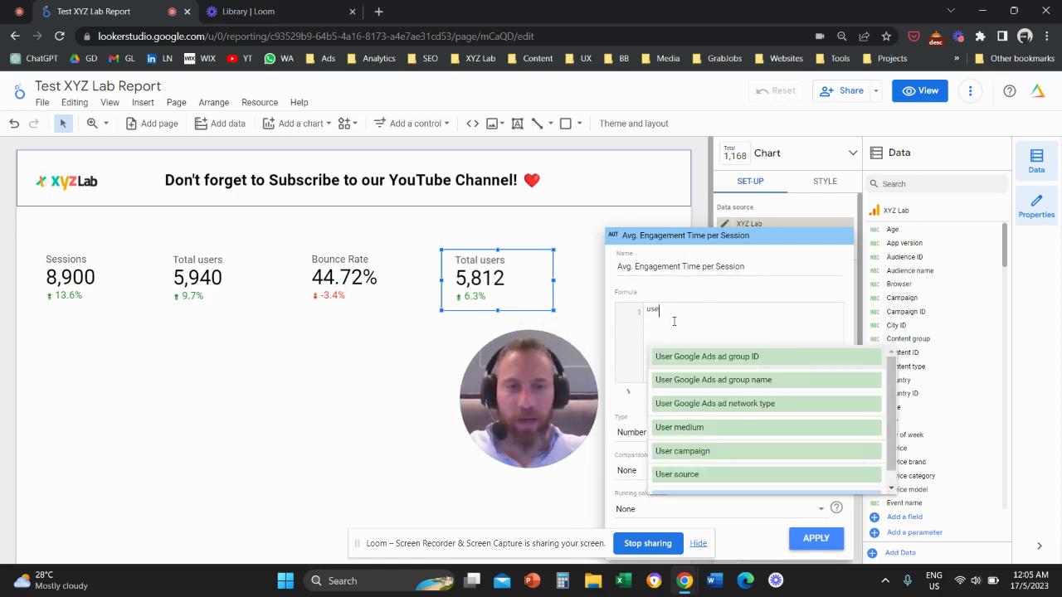
text(r en)
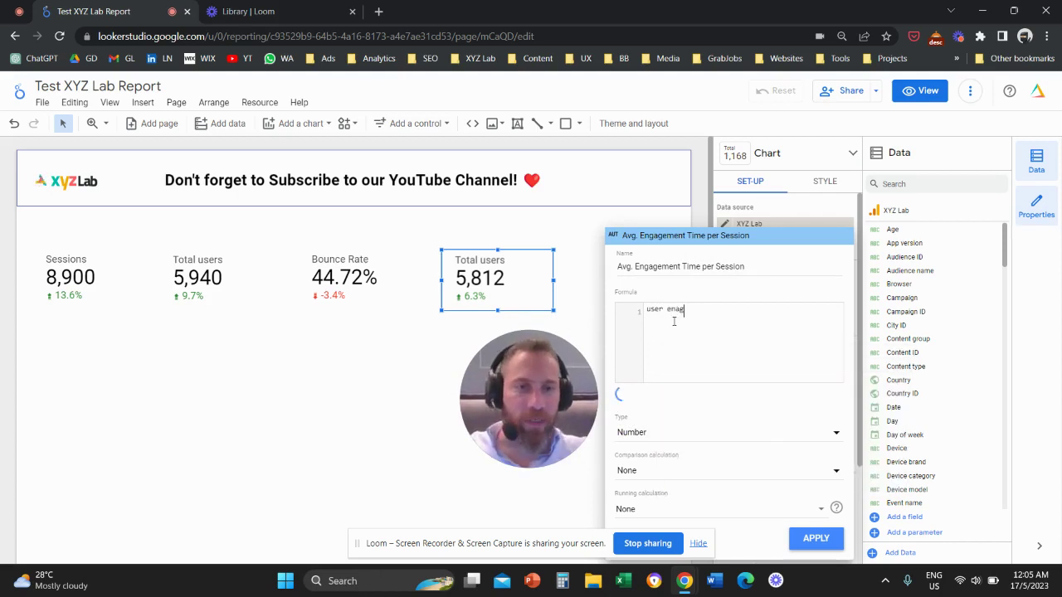
text(gage)
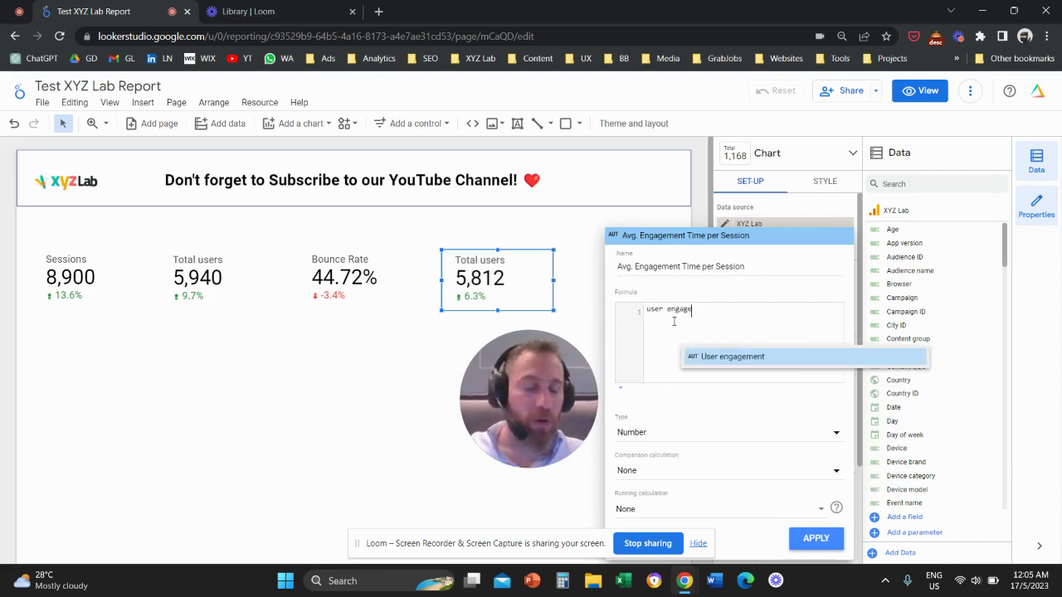
Set the formula to User engagement / Sessions, add '(in Seconds)' to the name, and apply it (46.82)
click(764, 365)
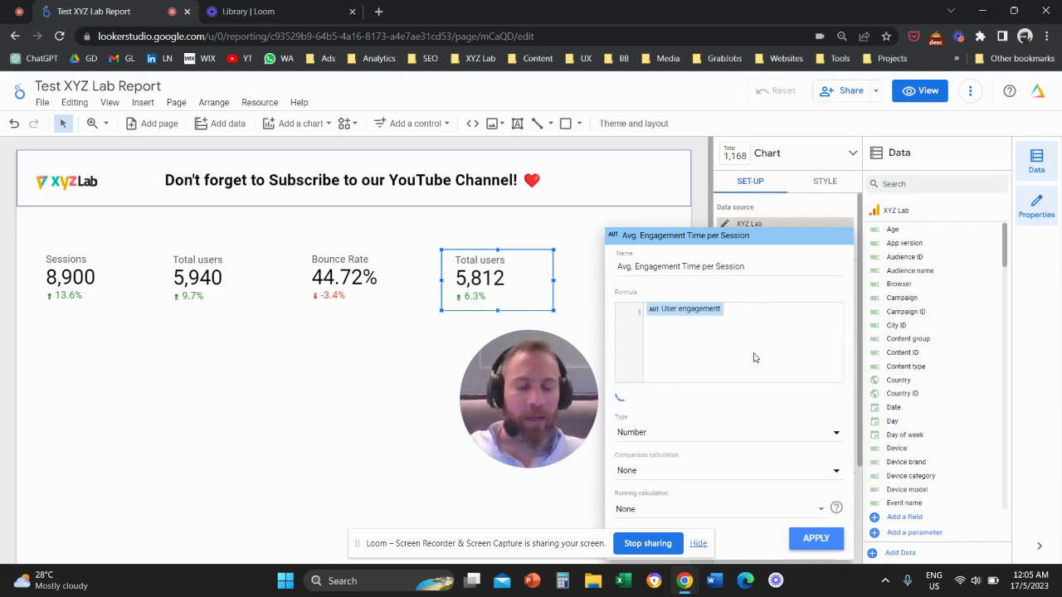
text(/)
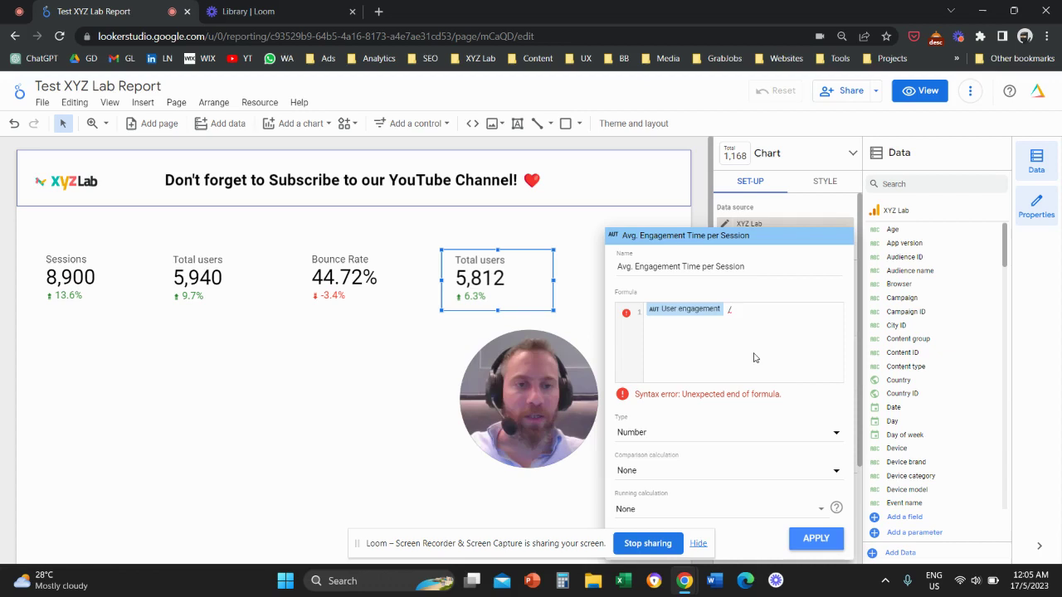
text(session)
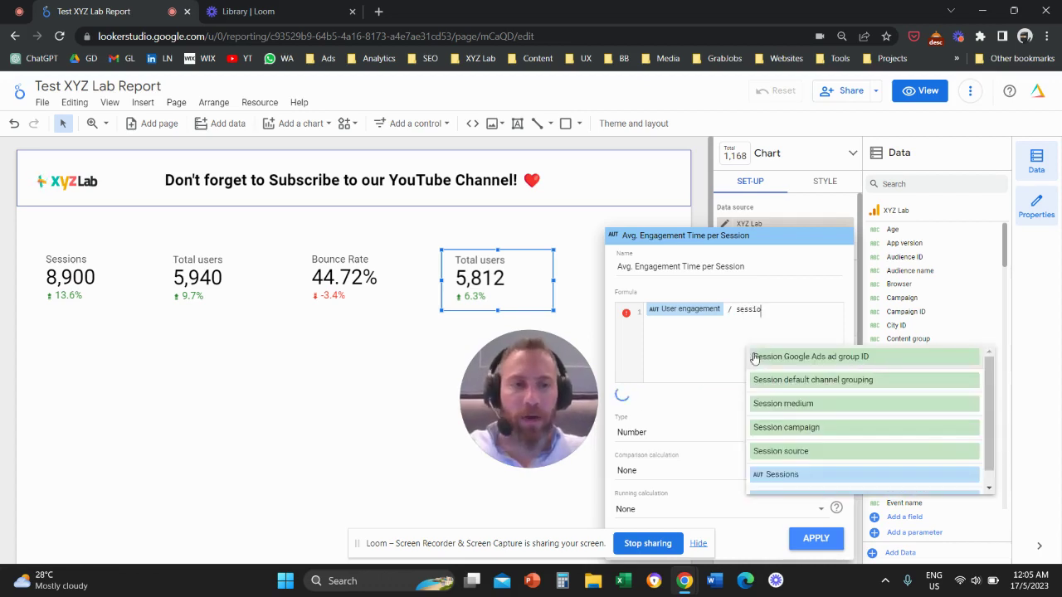
click(809, 478)
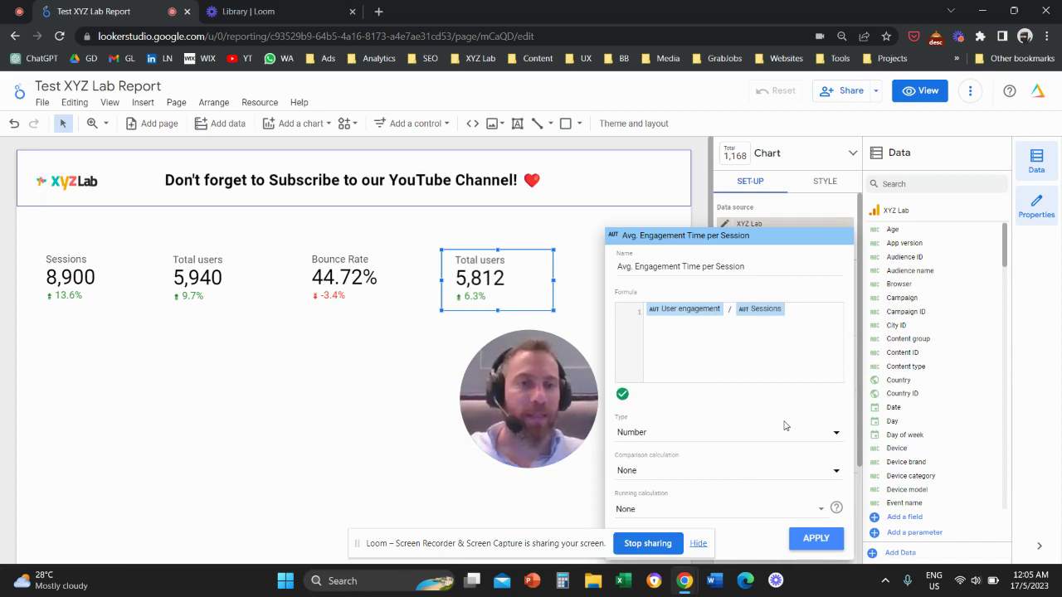
click(792, 264)
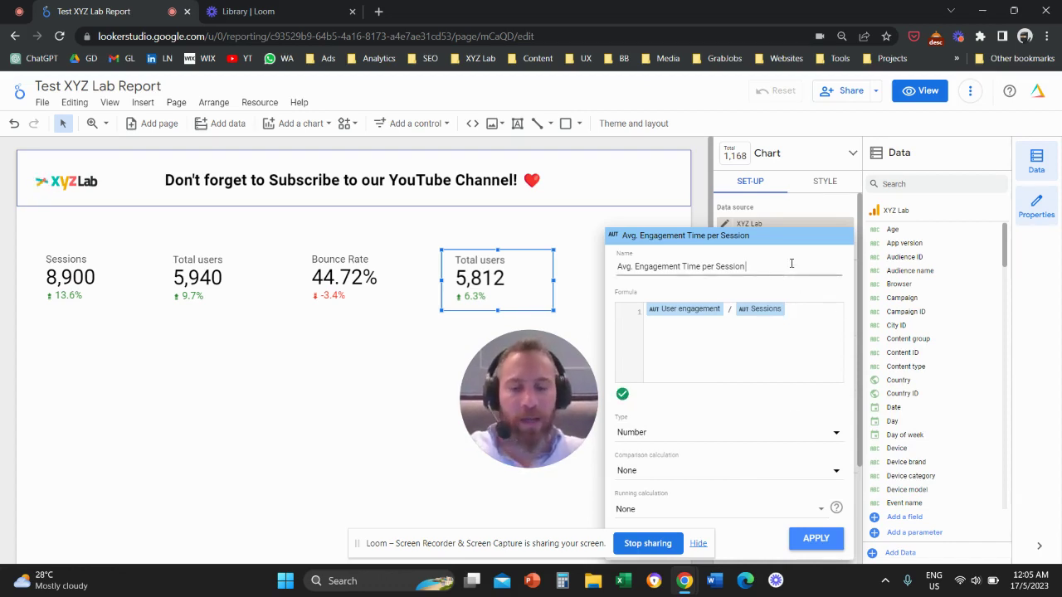
text((in Se)
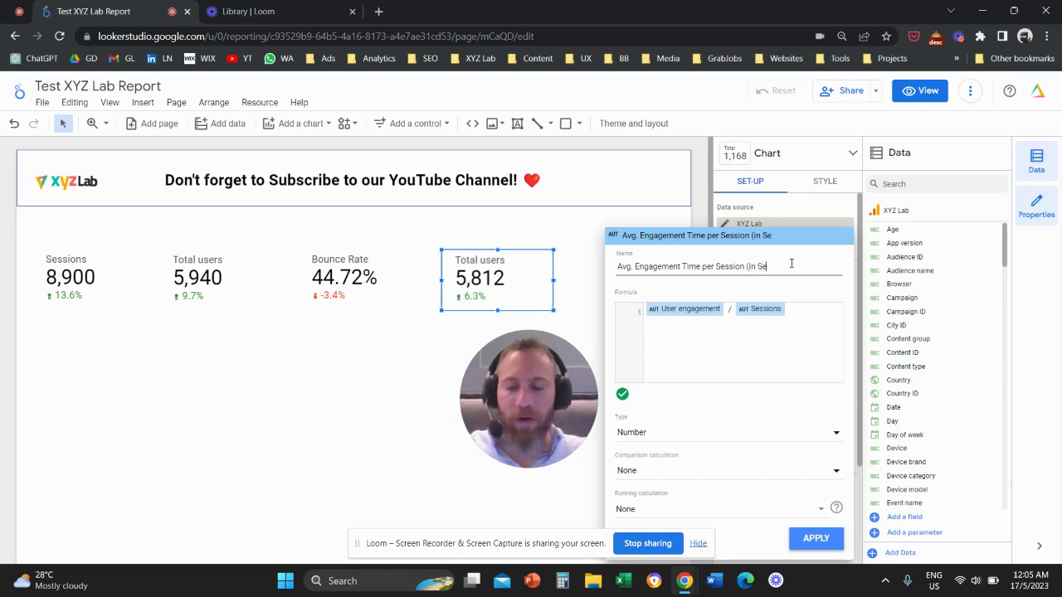
text(conds))
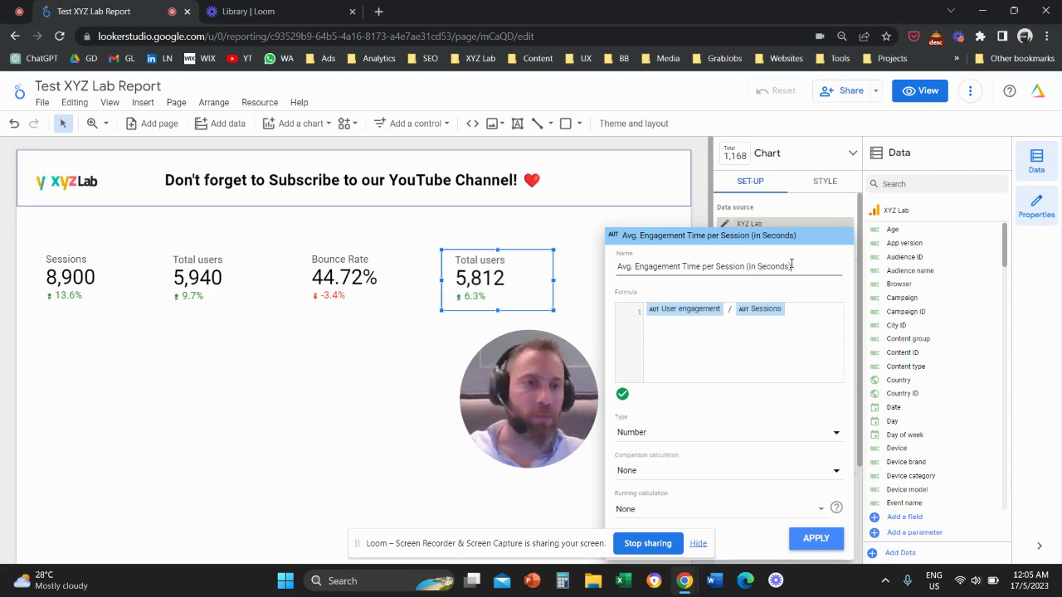
click(806, 535)
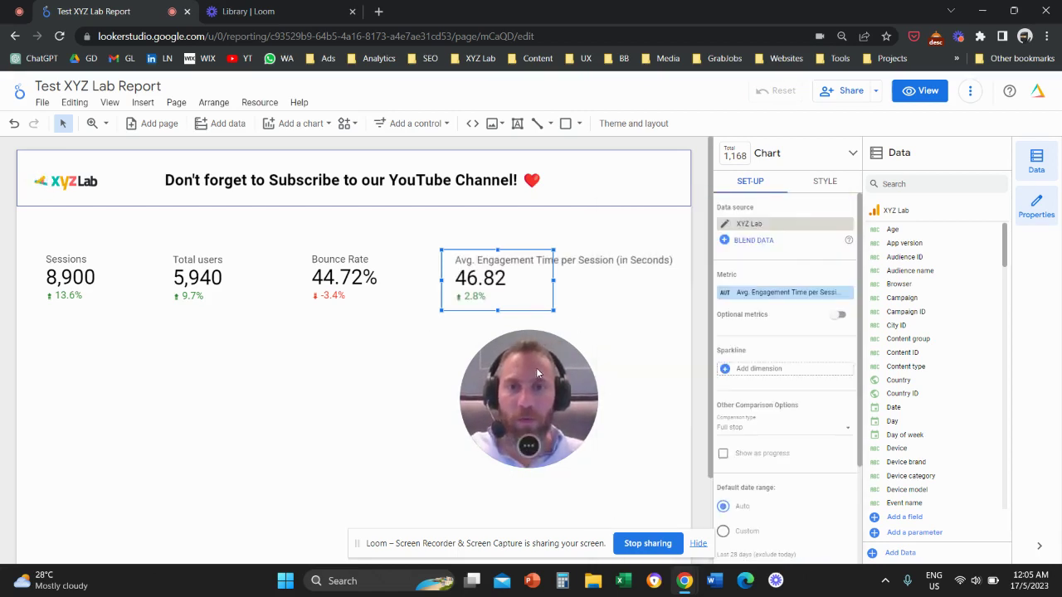
drag(537, 368, 481, 390)
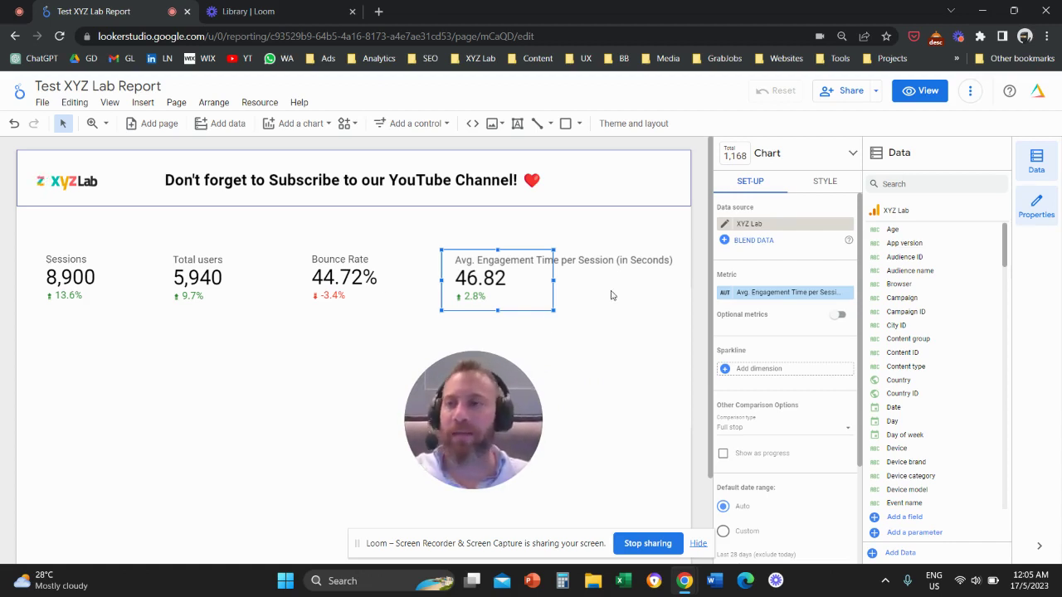
Insert a column chart below the scorecards
click(145, 102)
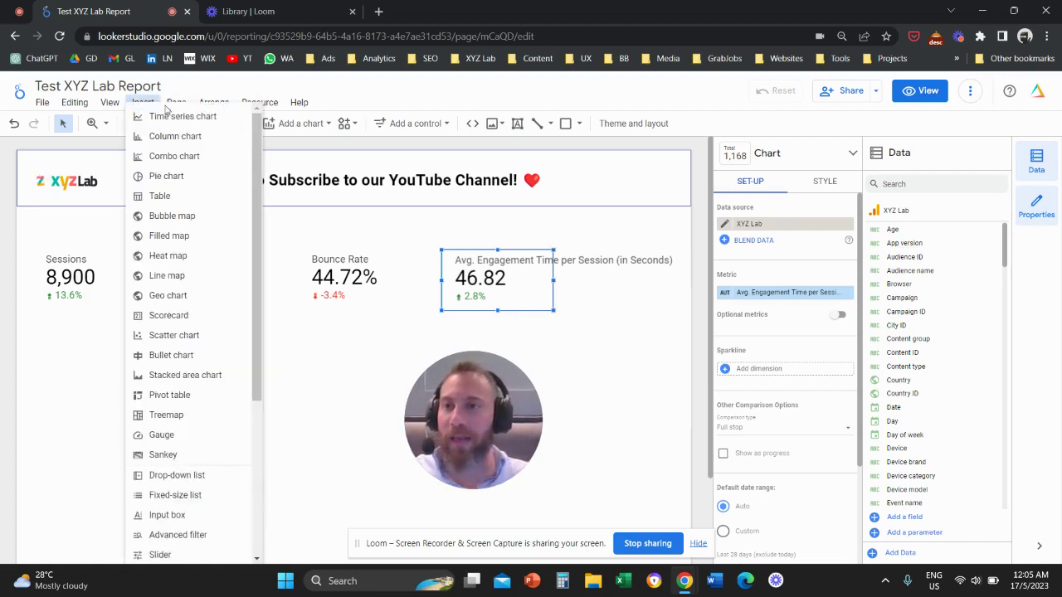
click(199, 137)
click(38, 355)
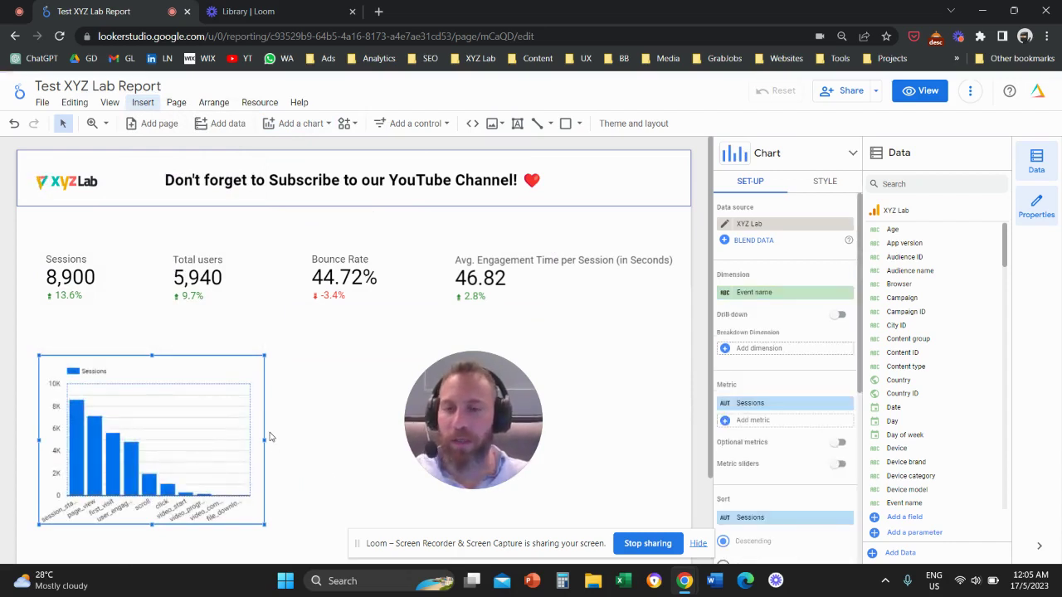
Widen the column chart and set its dimension to Week
drag(264, 440, 334, 440)
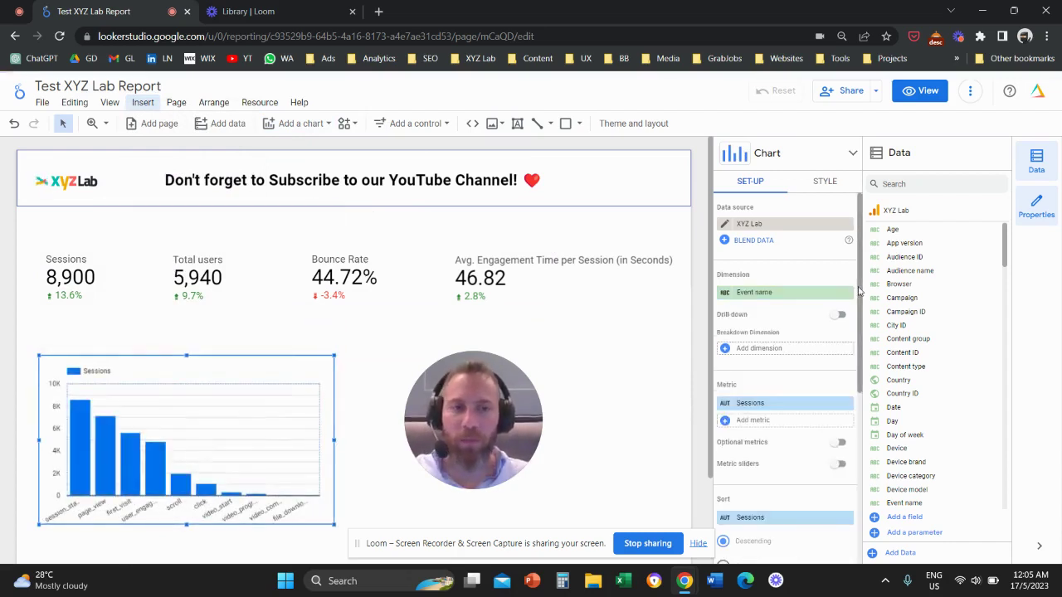
click(786, 292)
text(week)
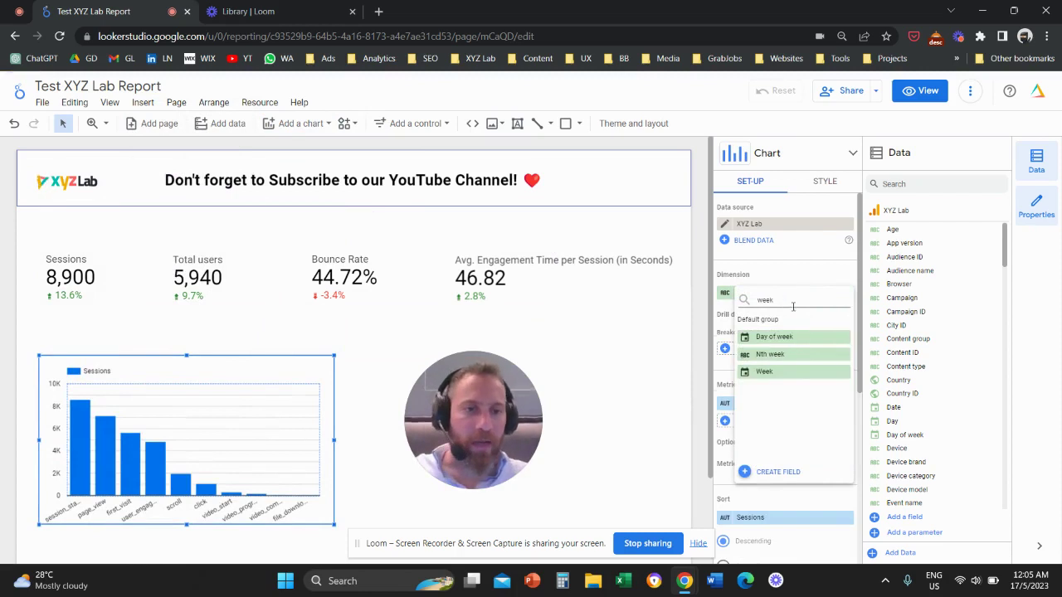
click(795, 372)
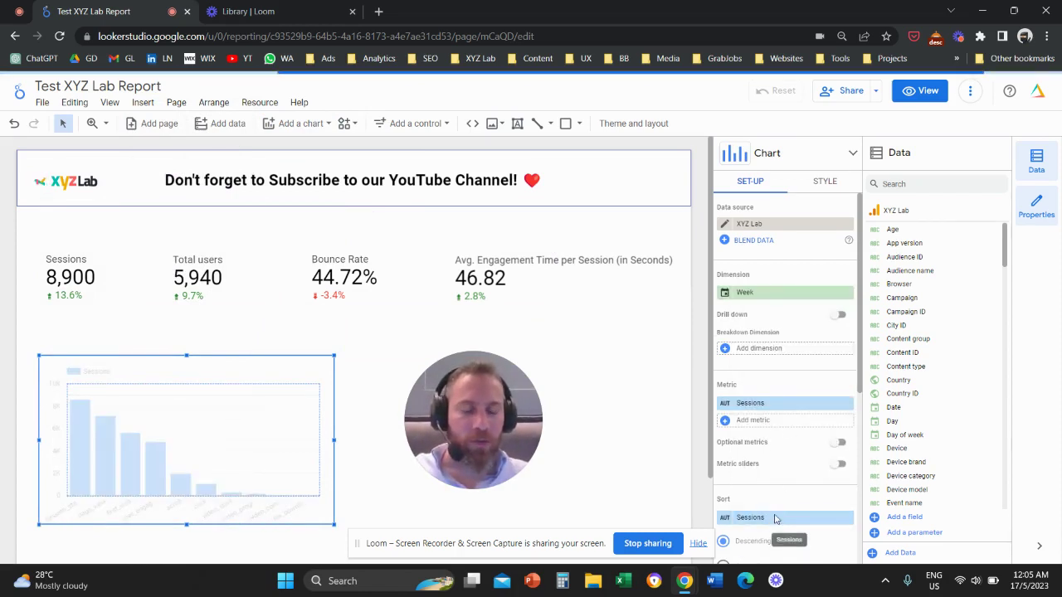
Sort the chart by Week in ascending order, Week 16 to Week 20
click(777, 517)
text(week)
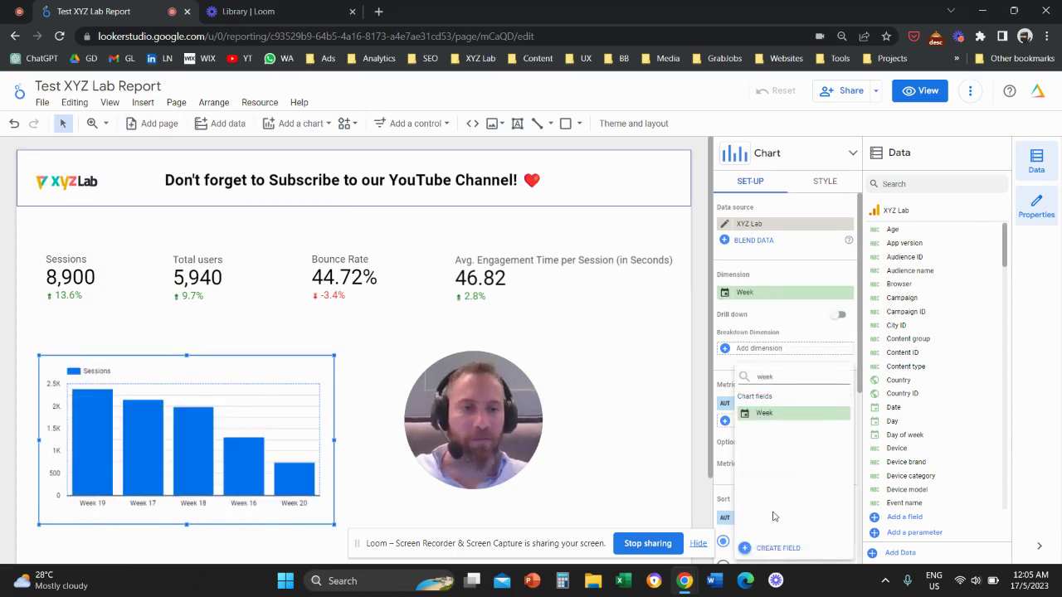
click(797, 413)
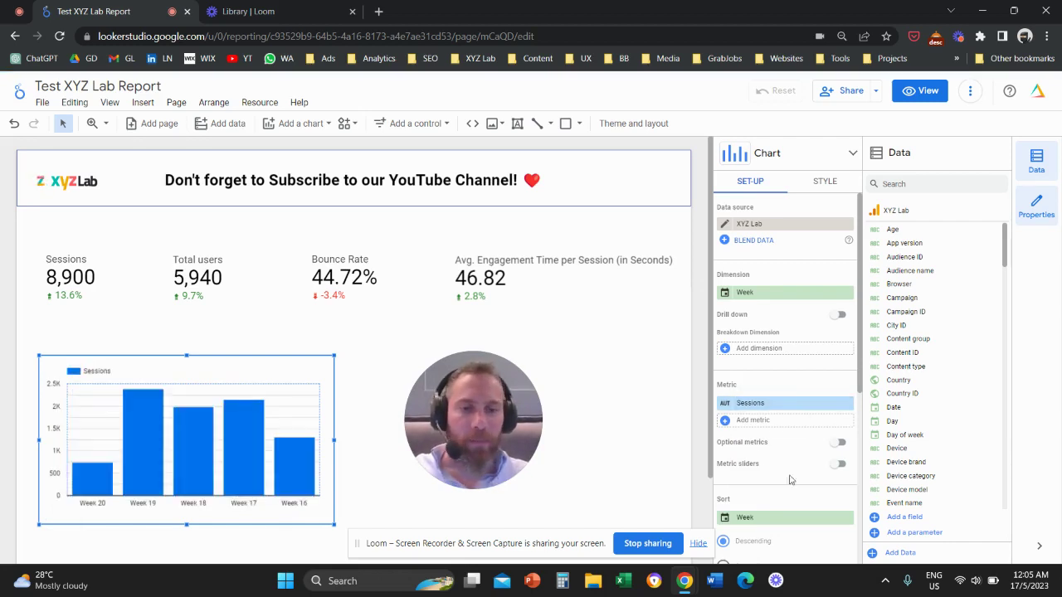
scroll(793, 415, down, 3)
click(761, 429)
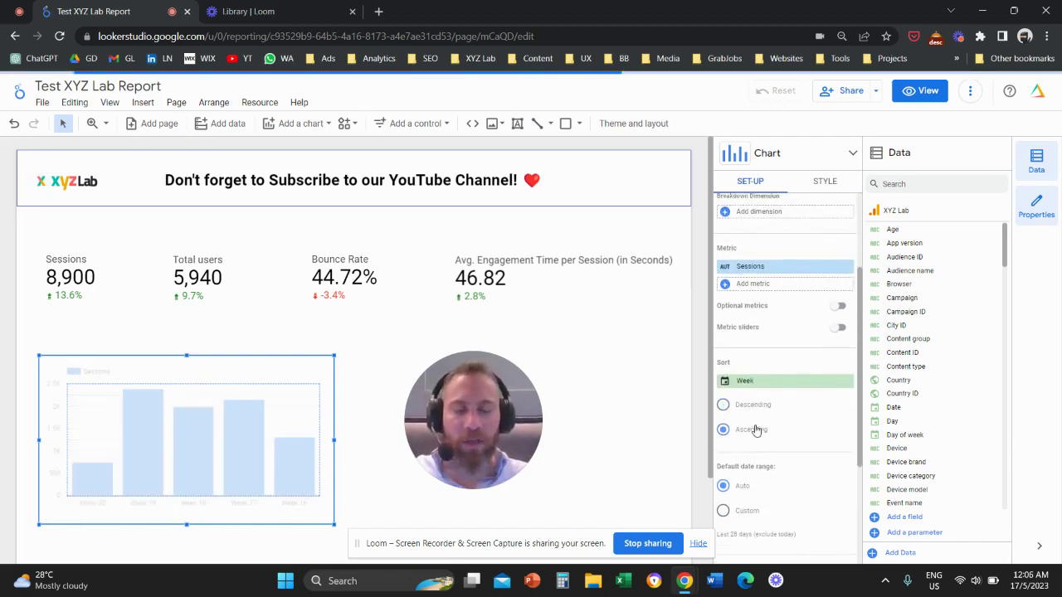
drag(470, 391, 613, 388)
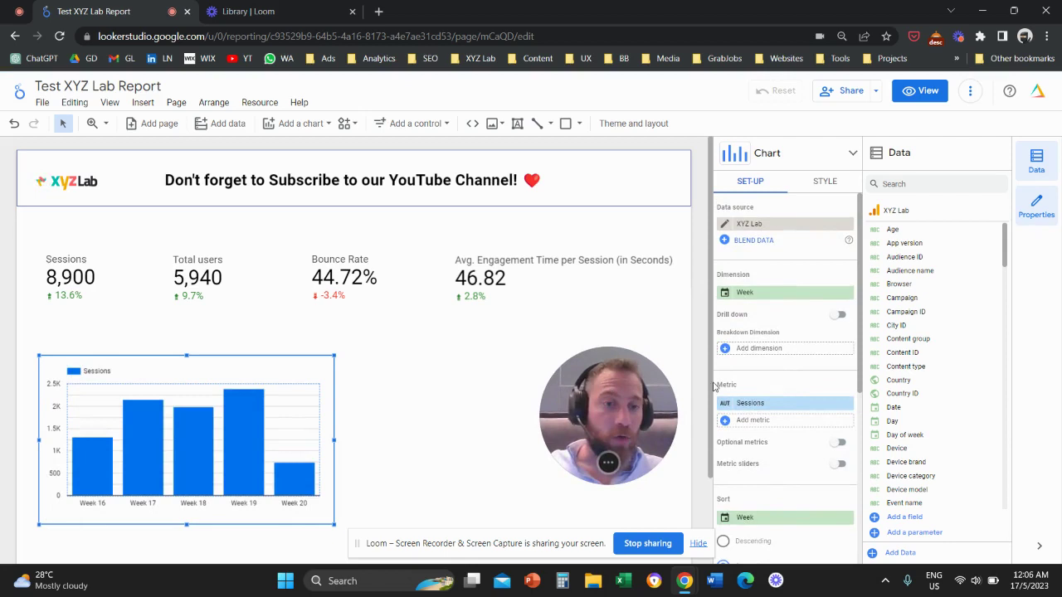
Create chart metric 'Avg. Engagement Time per Session (in Secs)' as User engagement / Sessions and apply it
click(810, 409)
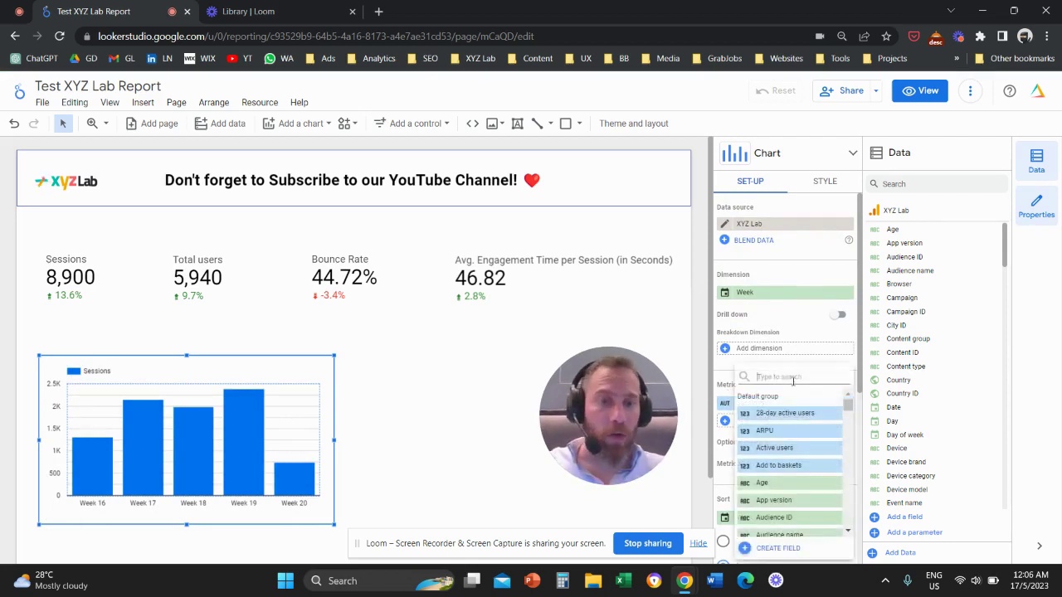
click(778, 549)
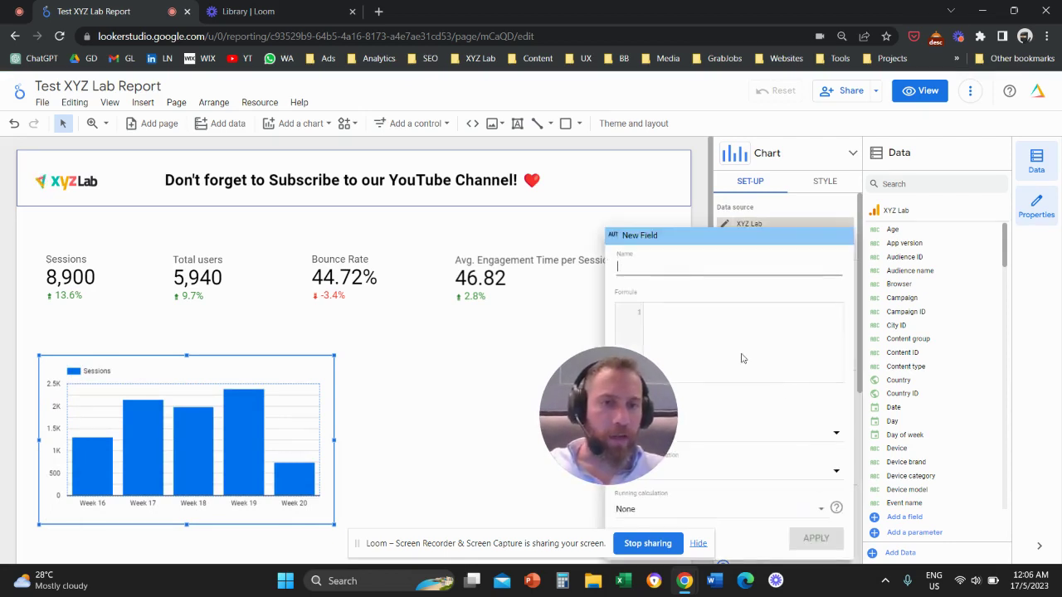
text(Avg.)
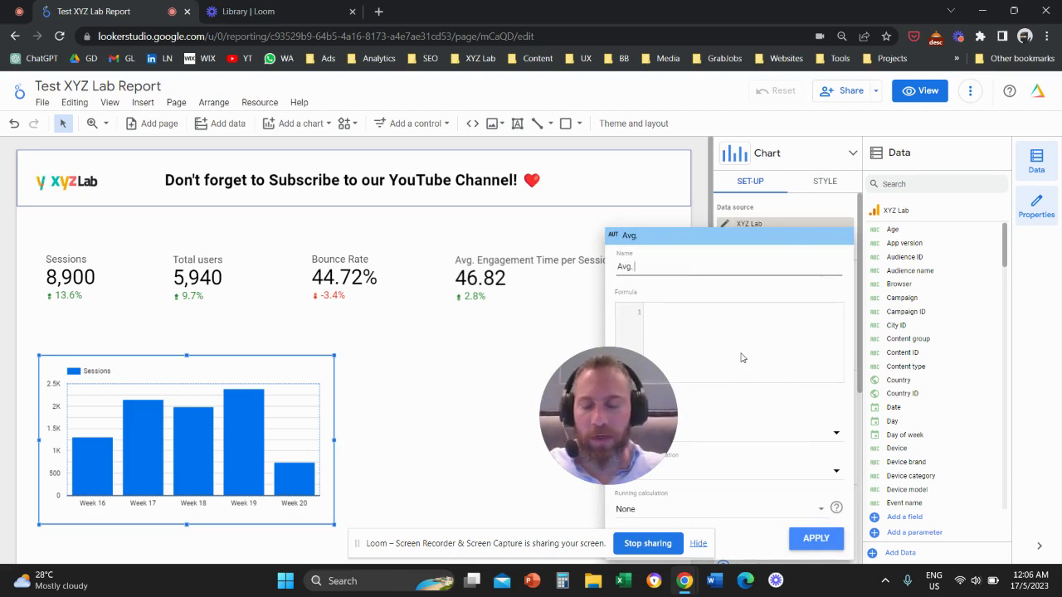
text( Engag)
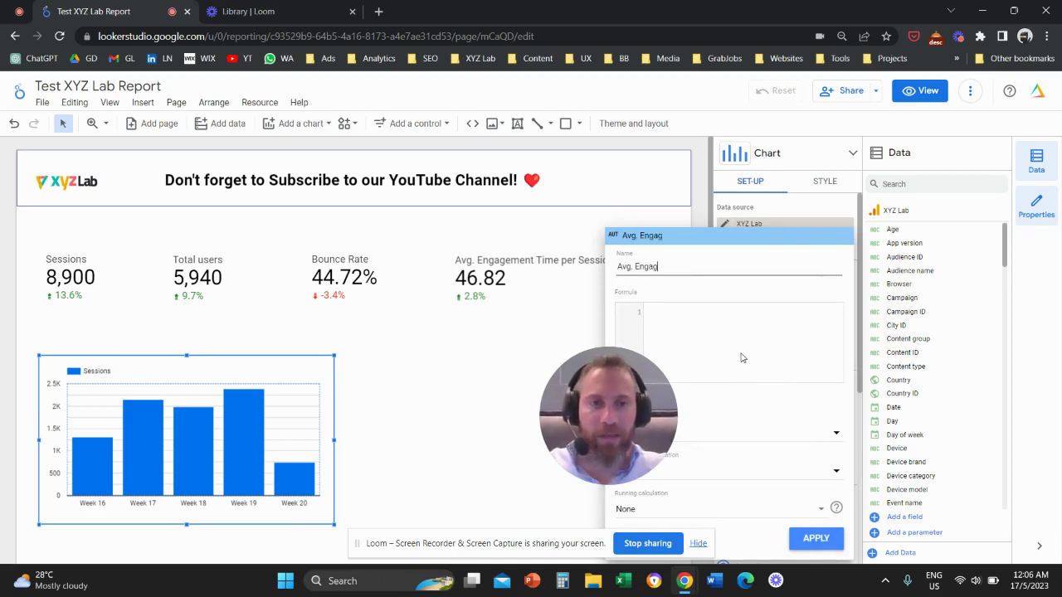
text(ement Time p)
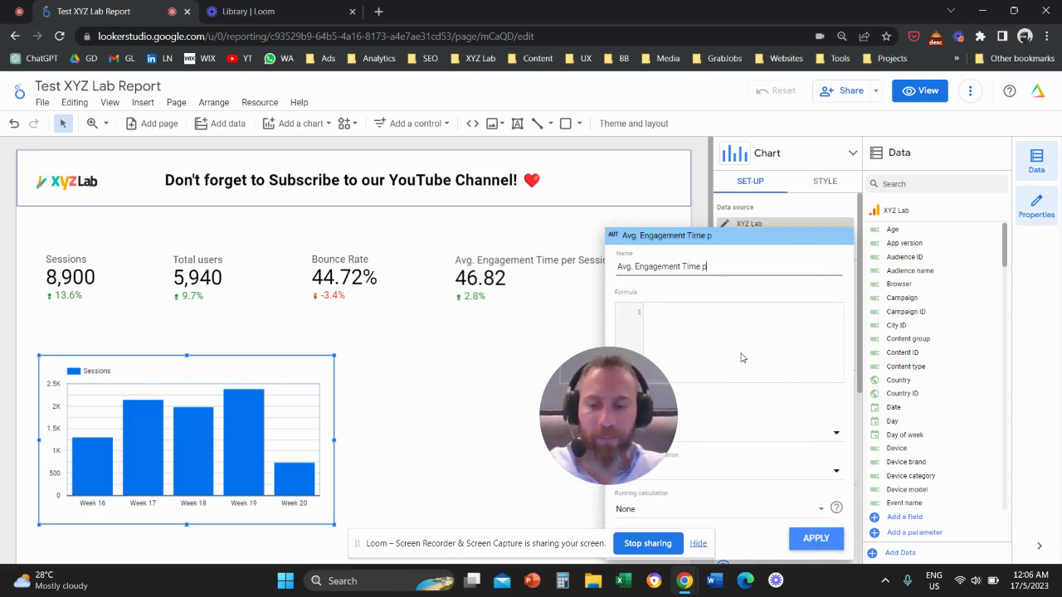
text(er Sesio)
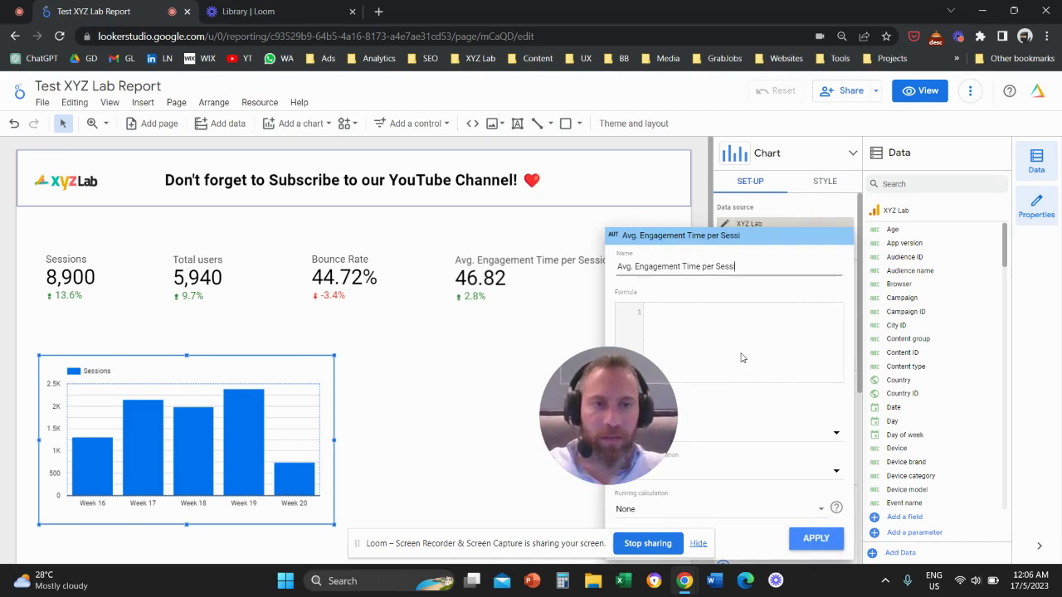
text(on (in Secs))
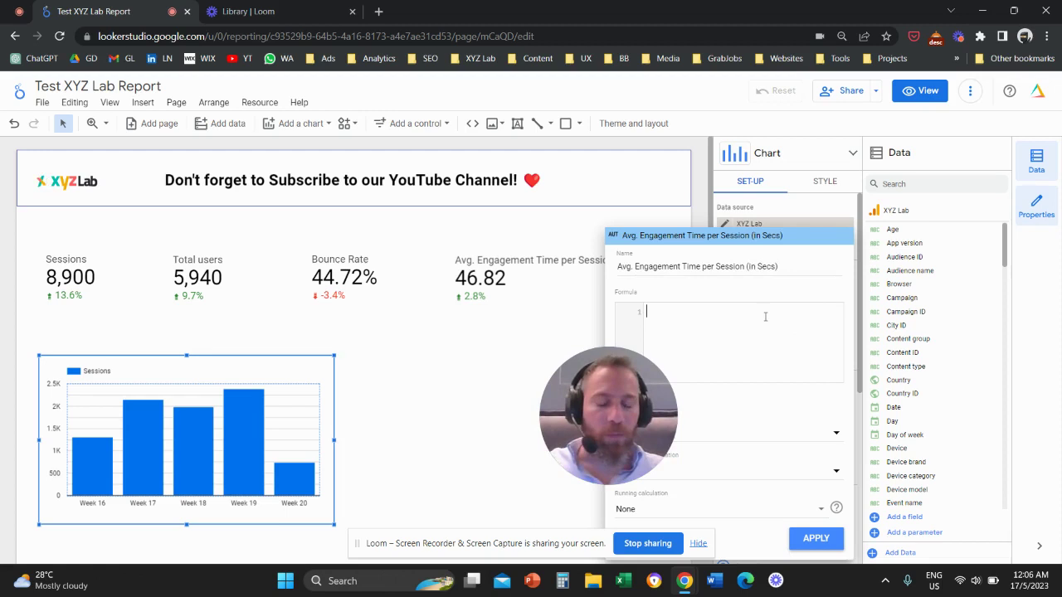
click(765, 317)
text(user)
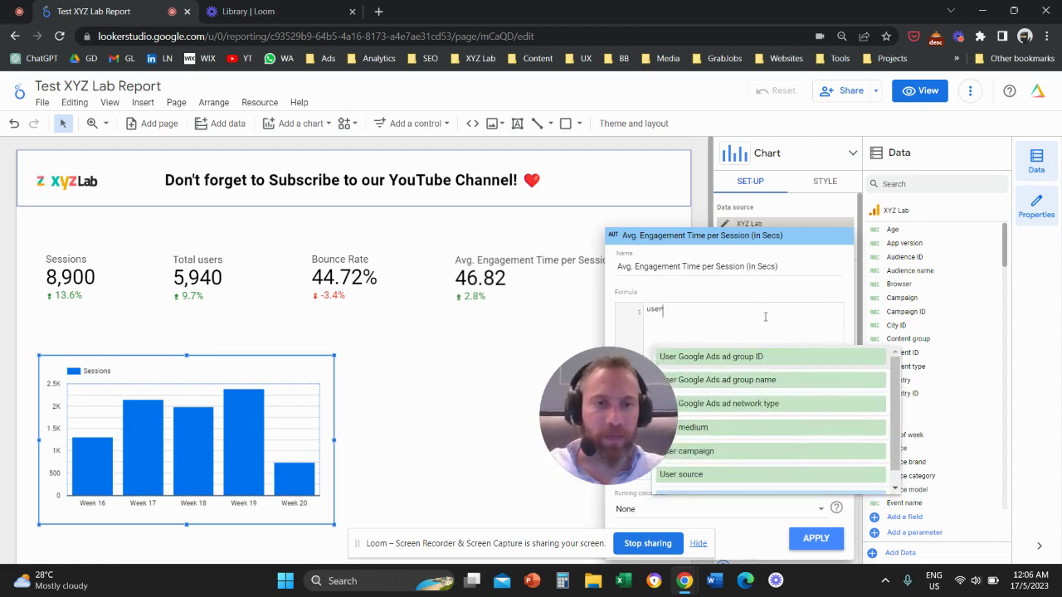
text( enageg)
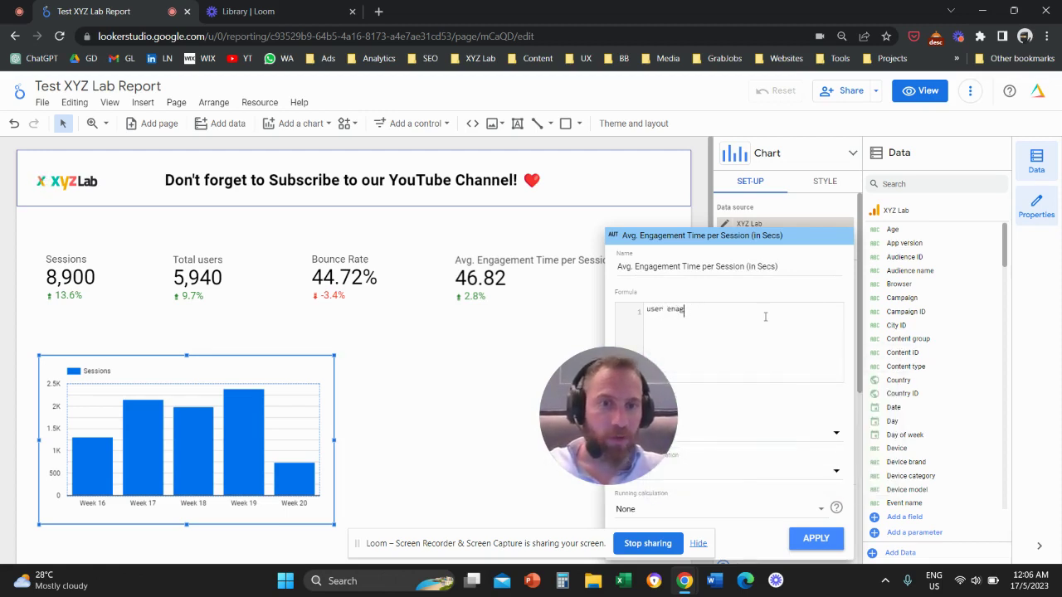
key(BackSpace)
key(BackSpace)
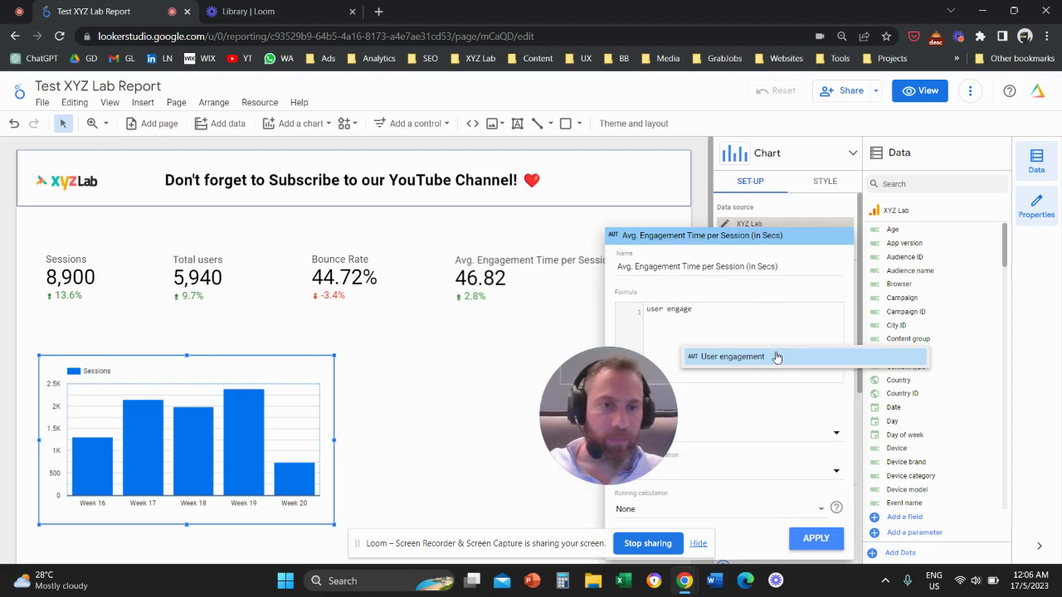
click(777, 357)
text(/ )
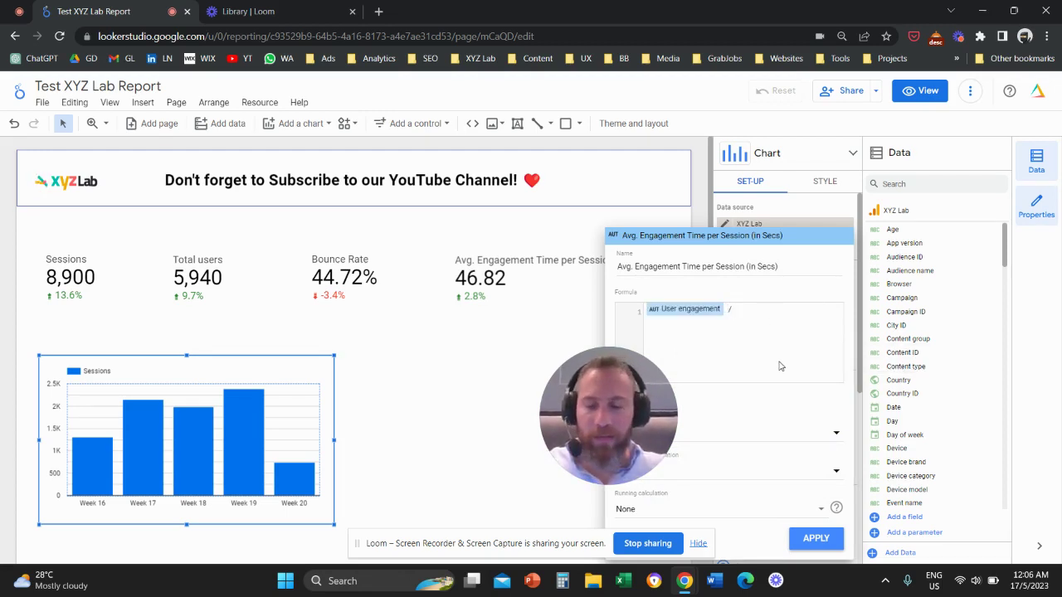
text(sessions)
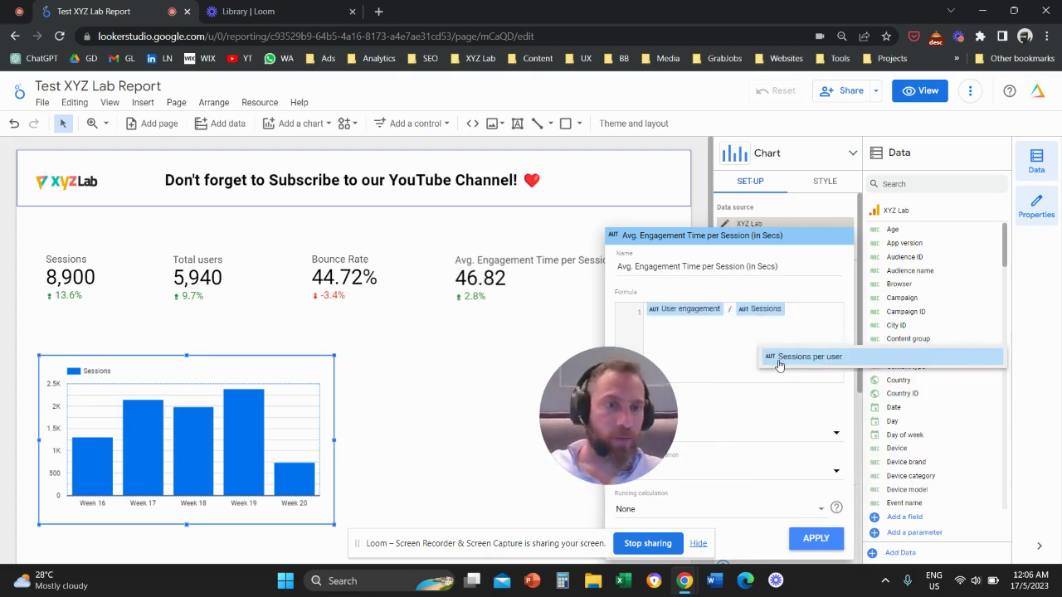
click(816, 538)
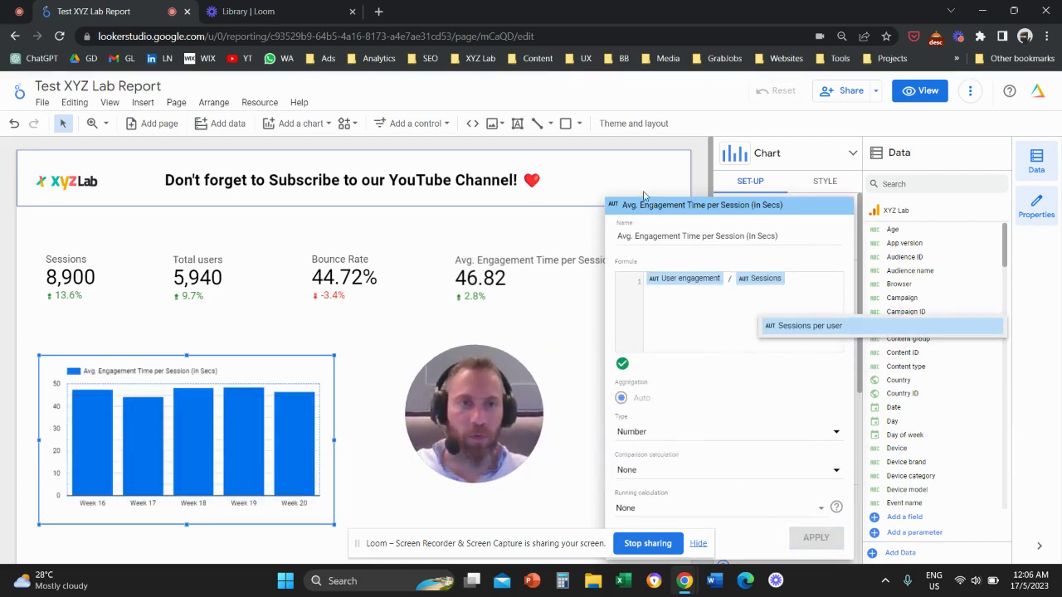
Turn on data labels for the weekly columns, showing values like 47.37 and 46.48
click(702, 179)
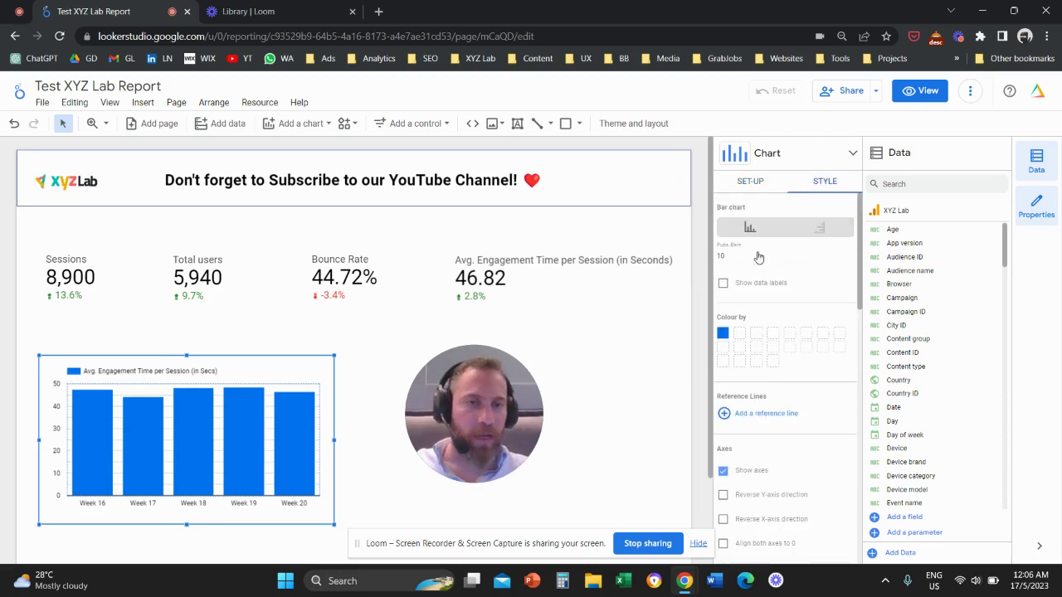
click(723, 285)
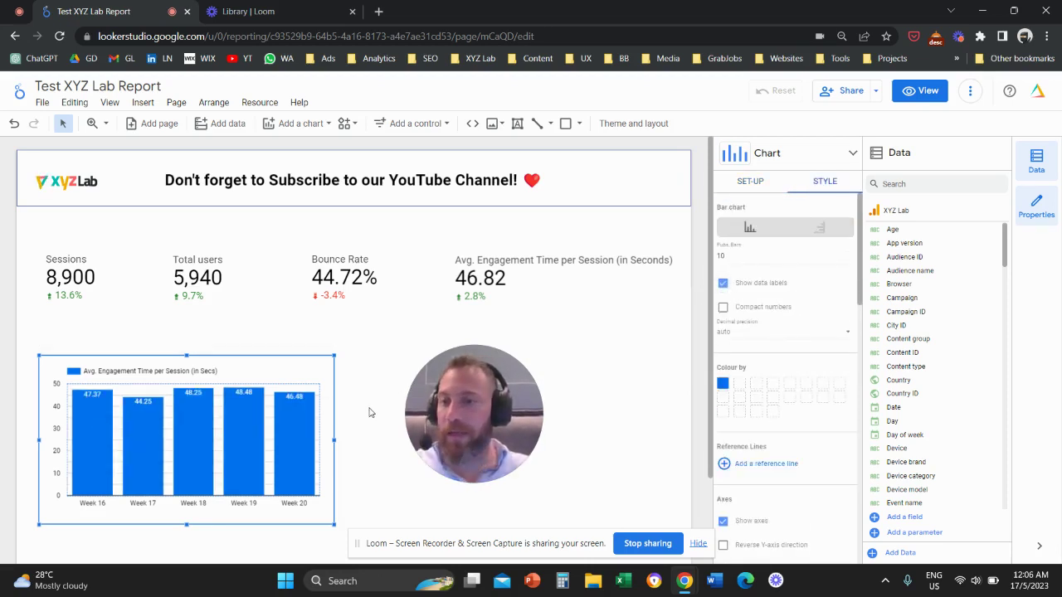
mouse_move(288, 410)
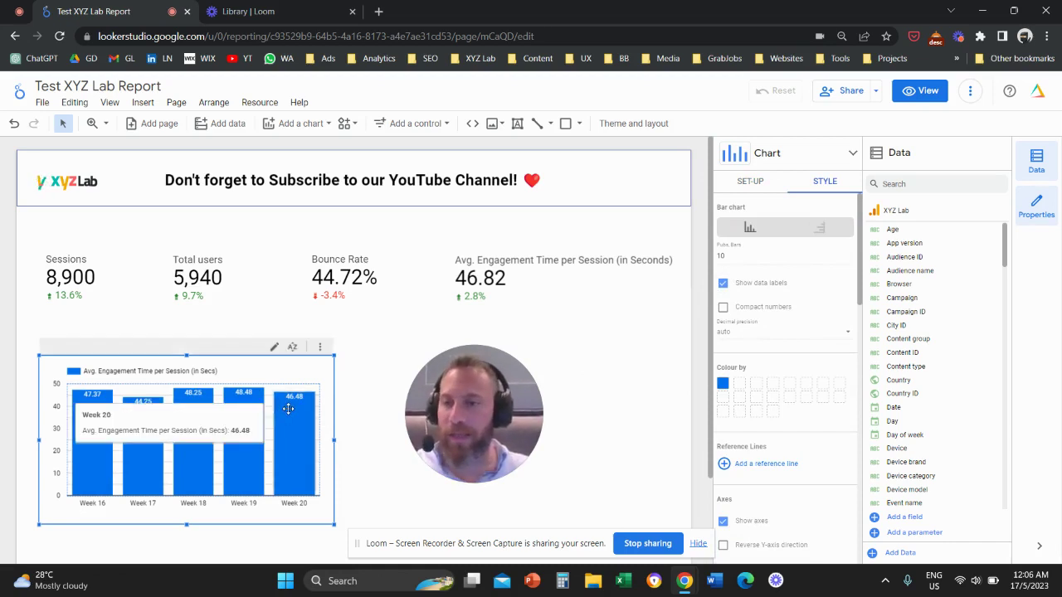